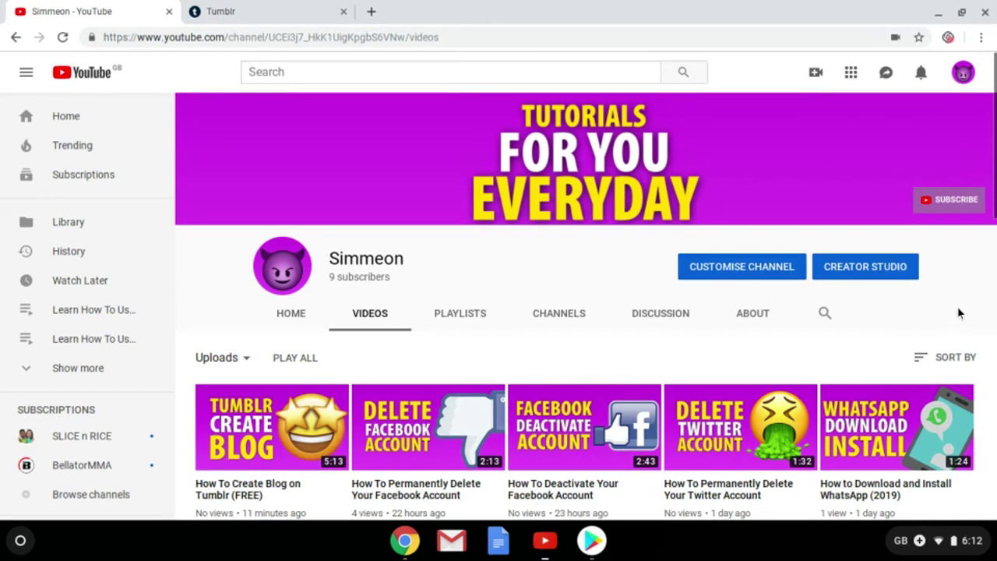
Step: Go from the Tumblr dashboard to the simmeonyoutube blog through the account menu
{"action": "left_click", "coordinate": [286, 14]}
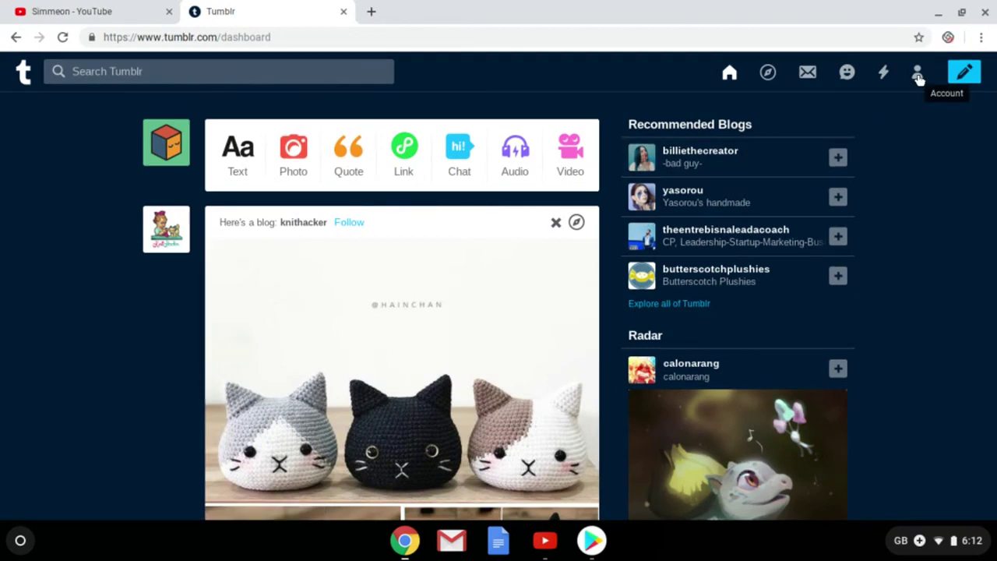
{"action": "left_click", "coordinate": [918, 75]}
{"action": "left_click", "coordinate": [918, 76]}
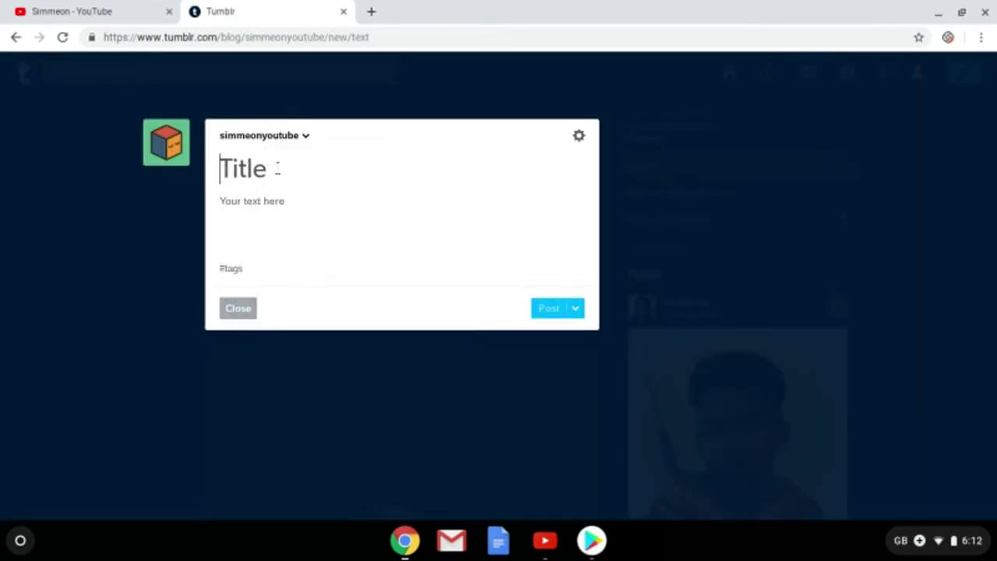
Step: Title the new text post 'Test 1' and write 'I love you' in the body
{"action": "type", "text": "Test"}
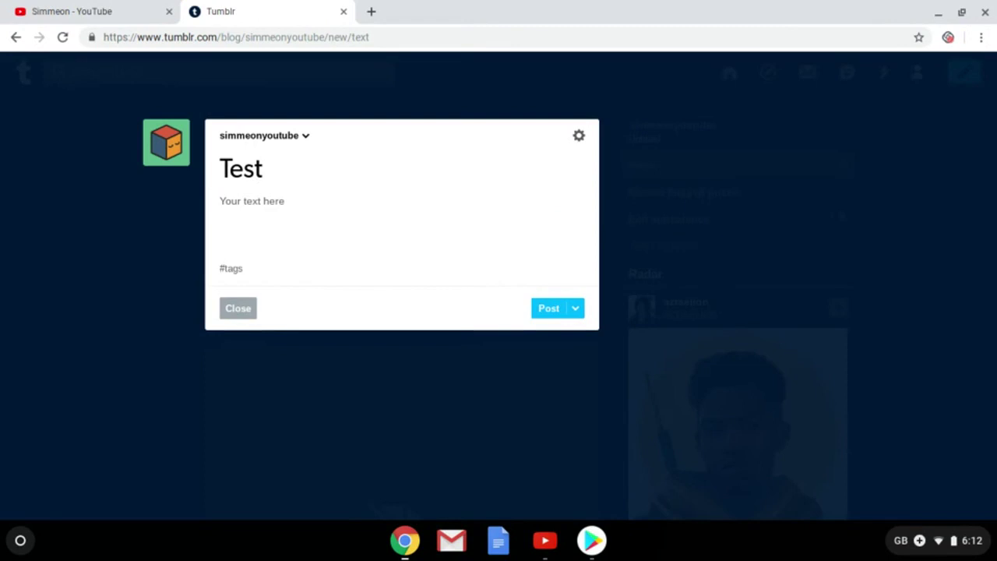
{"action": "type", "text": " 2"}
{"action": "key", "text": "BackSpace"}
{"action": "type", "text": "1"}
{"action": "left_click", "coordinate": [326, 200]}
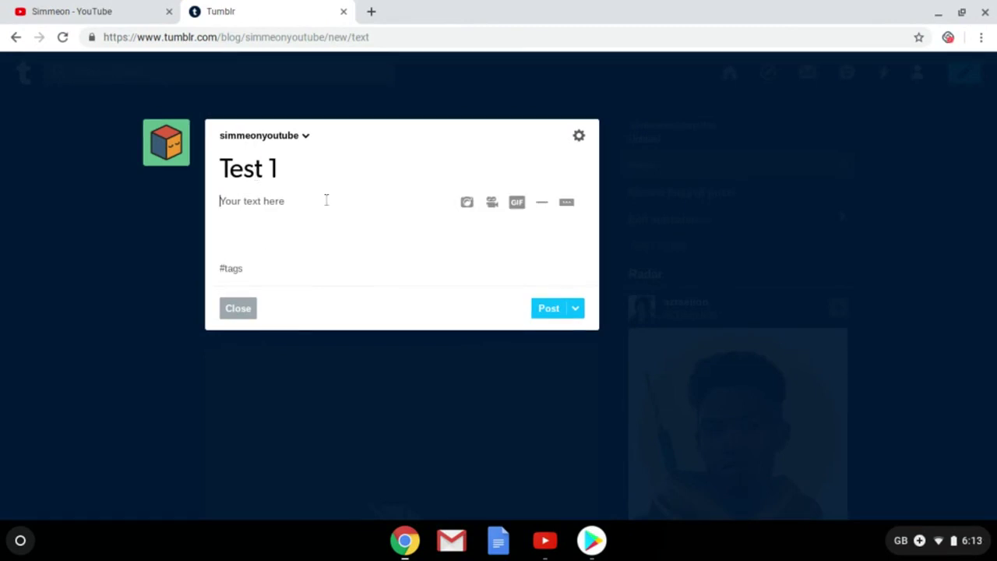
{"action": "type", "text": "I lo"}
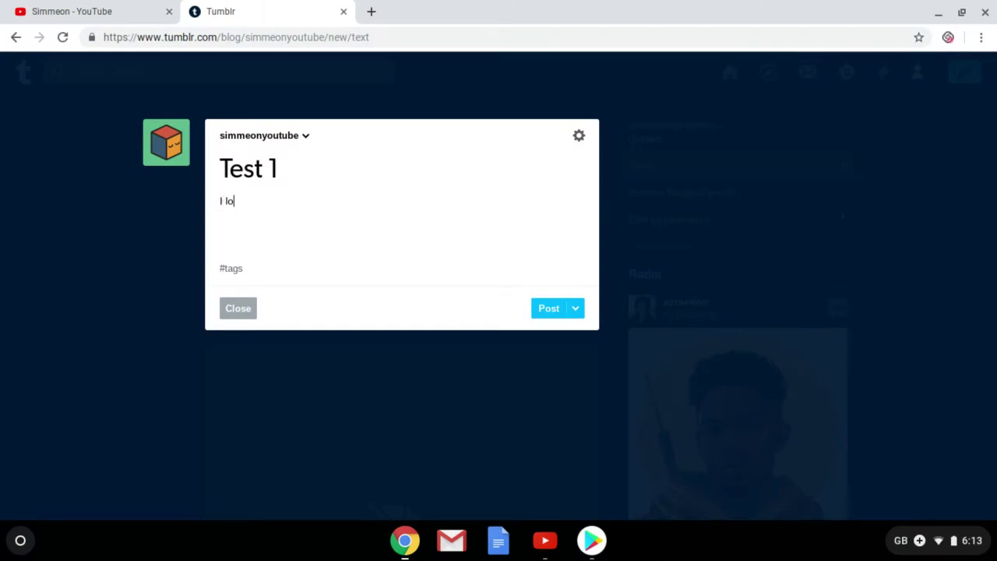
{"action": "type", "text": "ve you"}
Step: Add the tag #love to the text post
{"action": "left_click", "coordinate": [341, 272]}
{"action": "type", "text": "l"}
{"action": "key", "text": "BackSpace"}
{"action": "type", "text": "ve"}
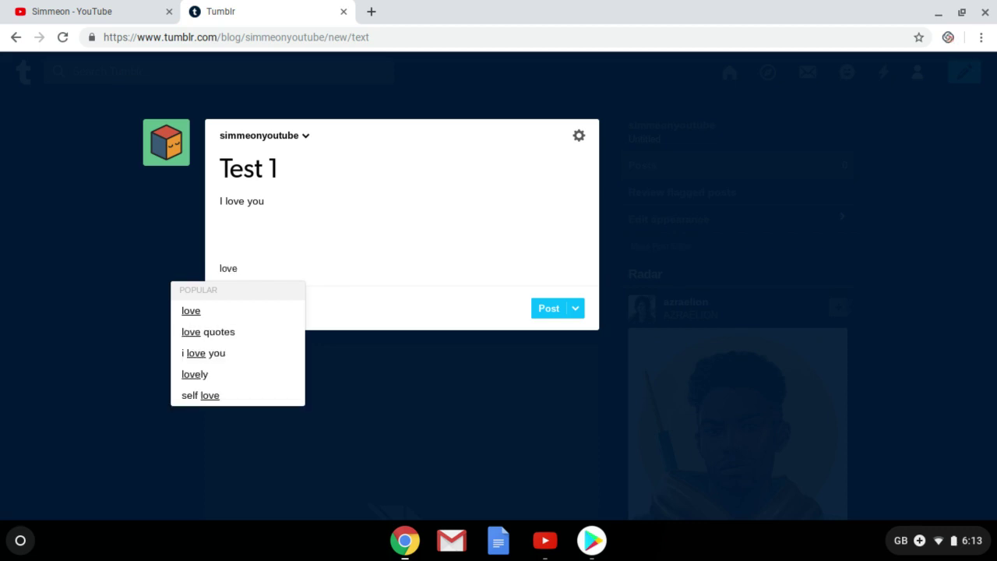
{"action": "key", "text": "Return"}
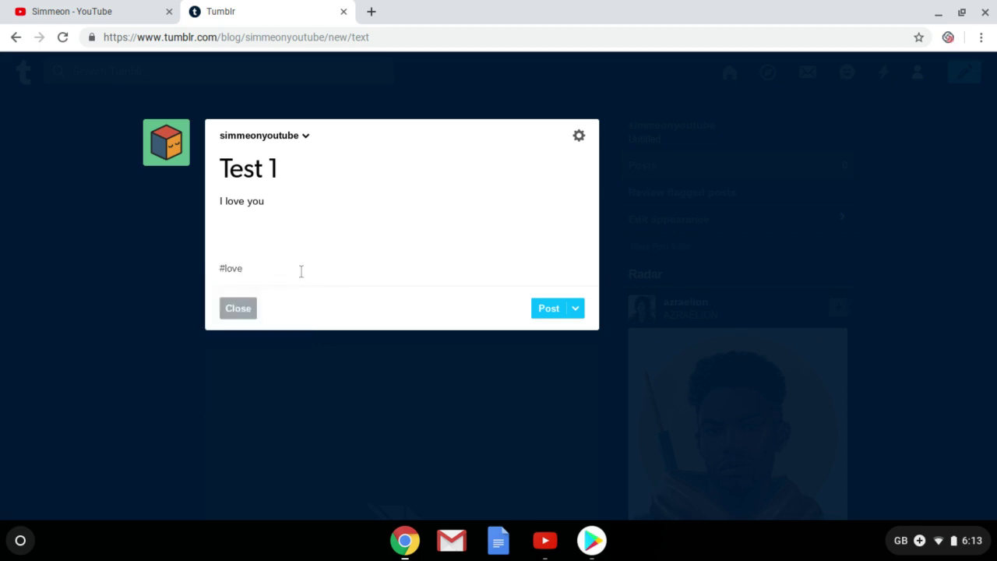
Step: Make the word 'love' in the 'I love you' body bold
{"action": "triple_click", "coordinate": [237, 208]}
{"action": "left_click", "coordinate": [279, 159]}
{"action": "triple_click", "coordinate": [279, 162]}
{"action": "left_click", "coordinate": [278, 162]}
{"action": "triple_click", "coordinate": [265, 168]}
{"action": "left_click", "coordinate": [265, 204]}
{"action": "left_click_drag", "start_coordinate": [249, 203], "coordinate": [249, 204]}
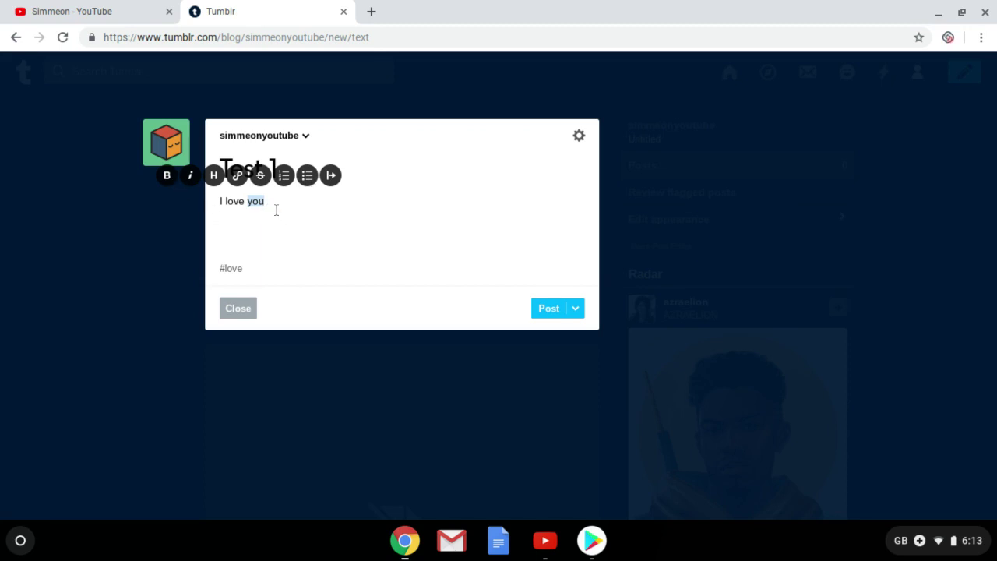
{"action": "left_click", "coordinate": [265, 202]}
{"action": "left_click_drag", "start_coordinate": [245, 201], "coordinate": [225, 204]}
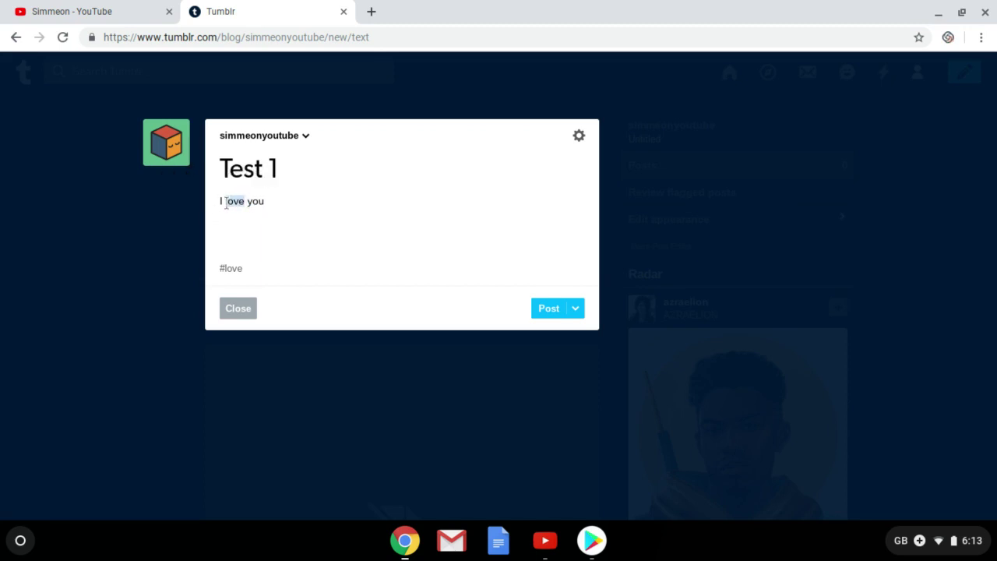
{"action": "left_click", "coordinate": [148, 176]}
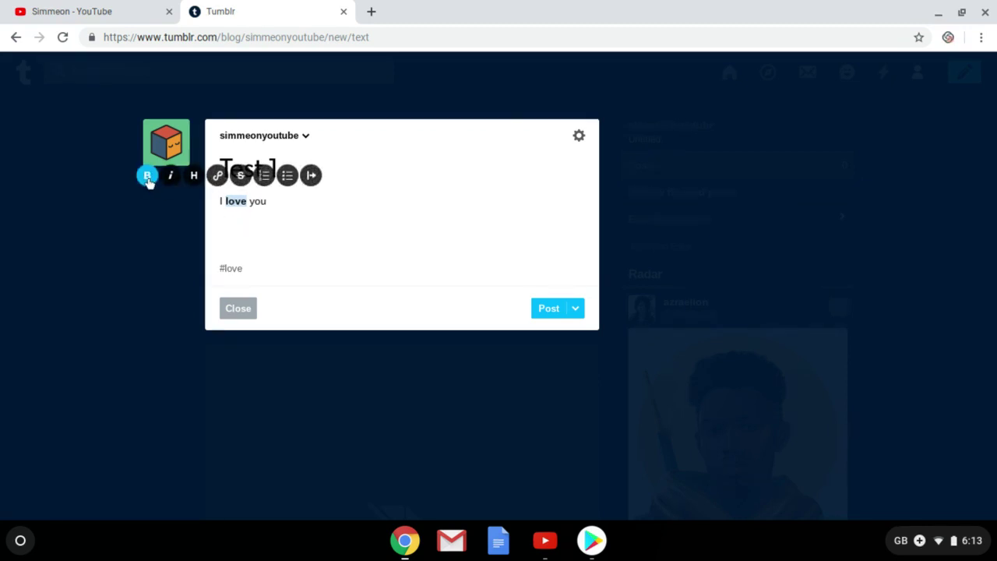
{"action": "left_click", "coordinate": [291, 228]}
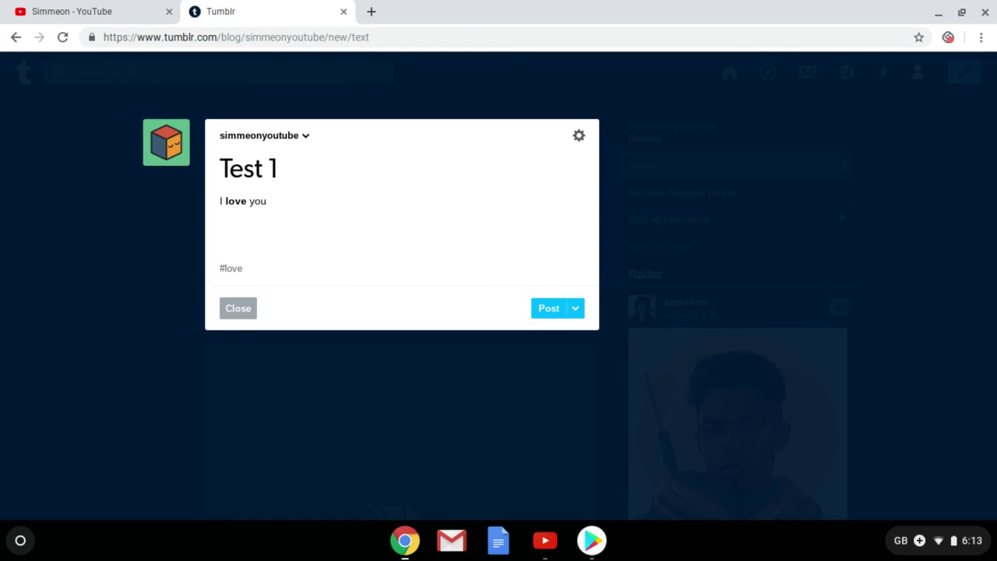
Step: Publish Test 1 and start a photo post using a picture from the web
{"action": "left_click", "coordinate": [575, 309]}
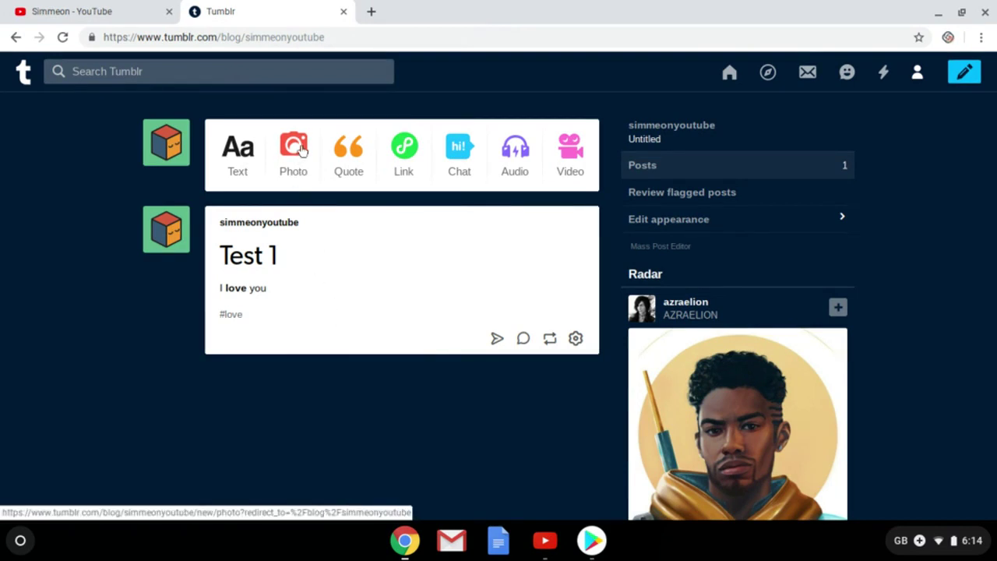
{"action": "left_click", "coordinate": [303, 150]}
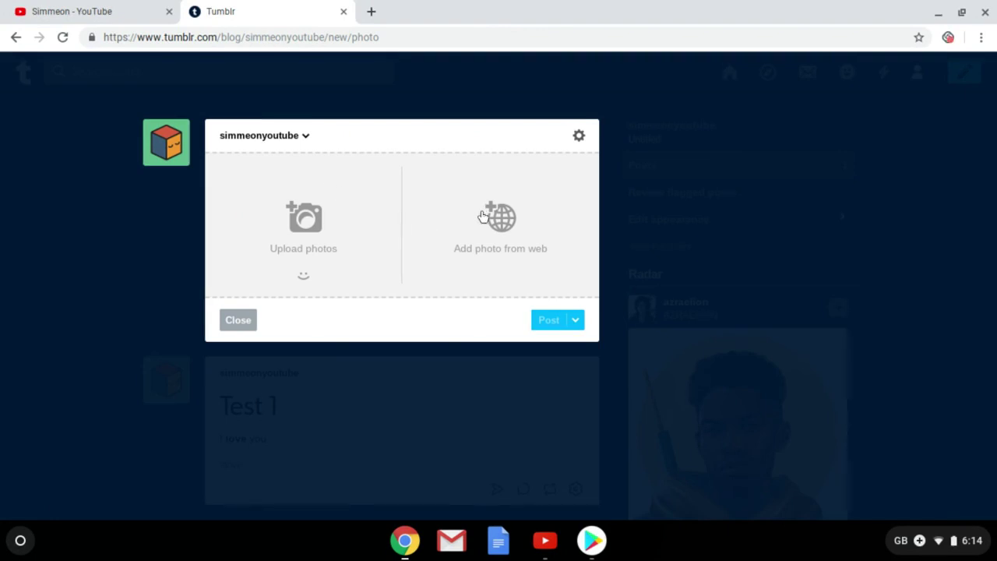
{"action": "left_click", "coordinate": [503, 215]}
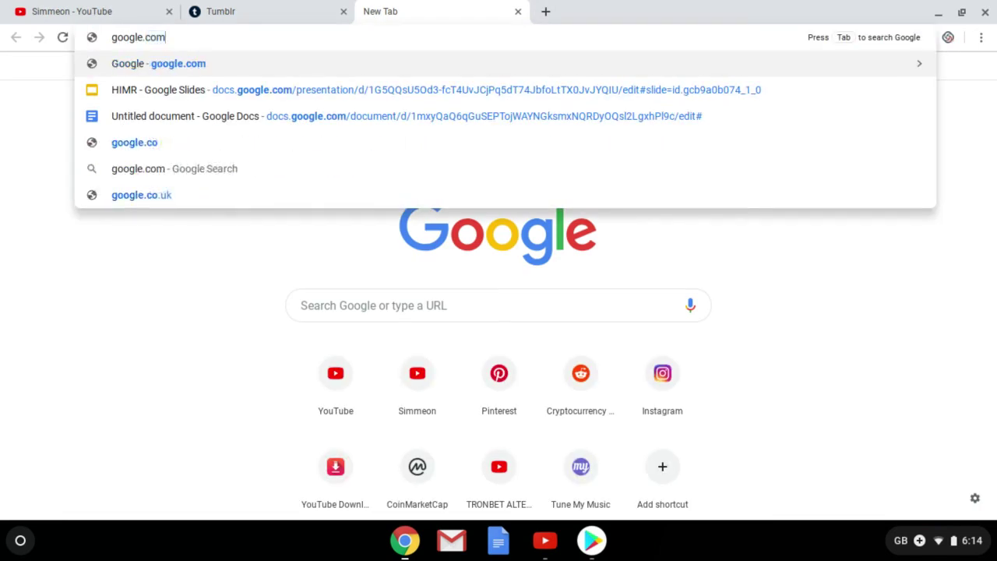
Step: Search Google for 'bart simpson', correcting 'bart simson', and show the image results
{"action": "key", "text": "Return"}
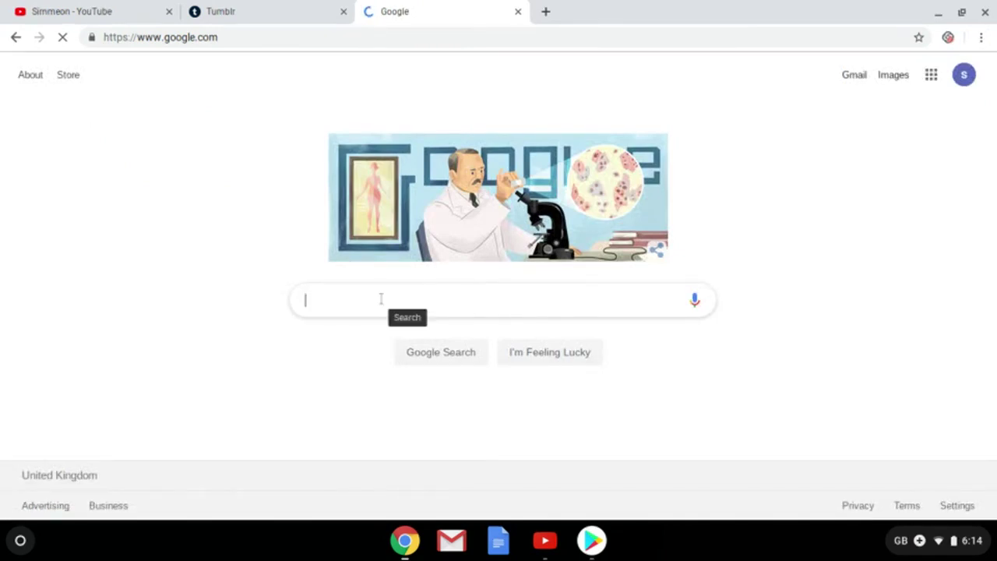
{"action": "left_click", "coordinate": [381, 299]}
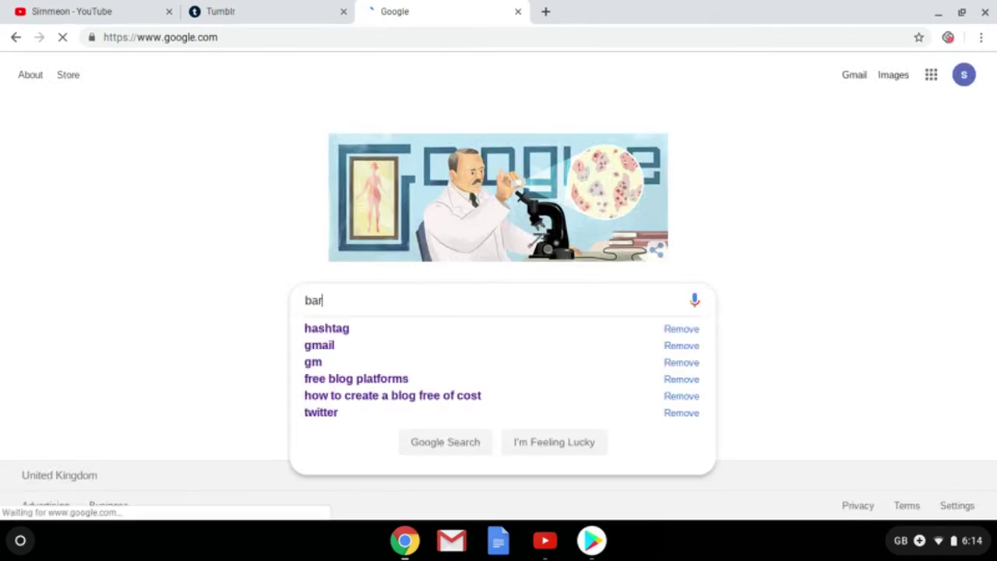
{"action": "type", "text": "bart simson"}
{"action": "key", "text": "Return"}
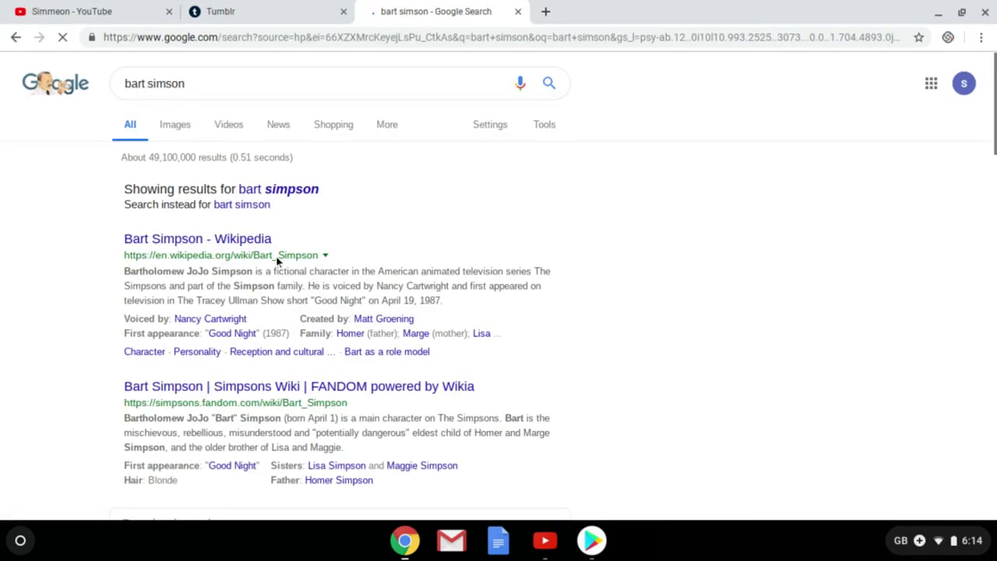
{"action": "left_click", "coordinate": [291, 193]}
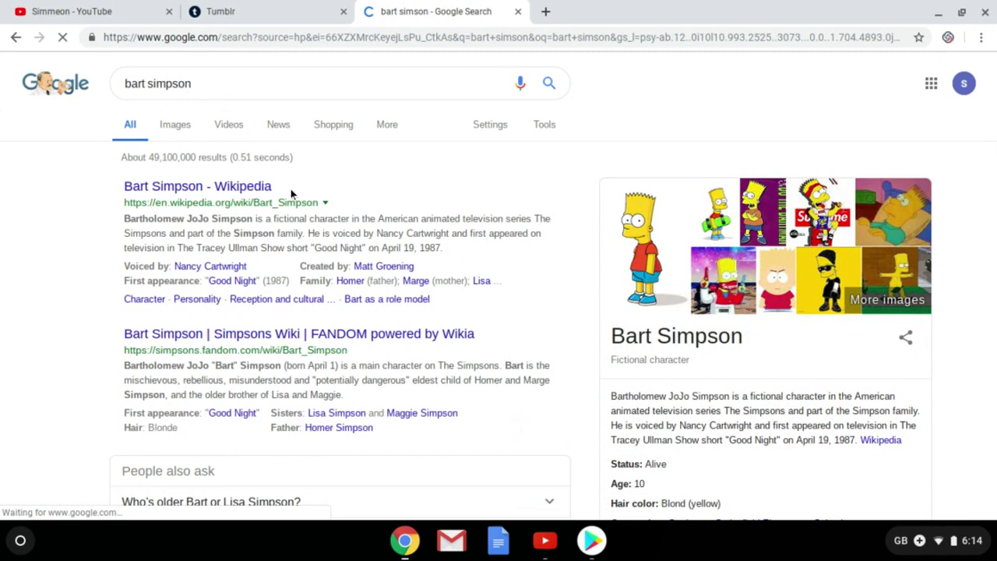
{"action": "left_click", "coordinate": [176, 127]}
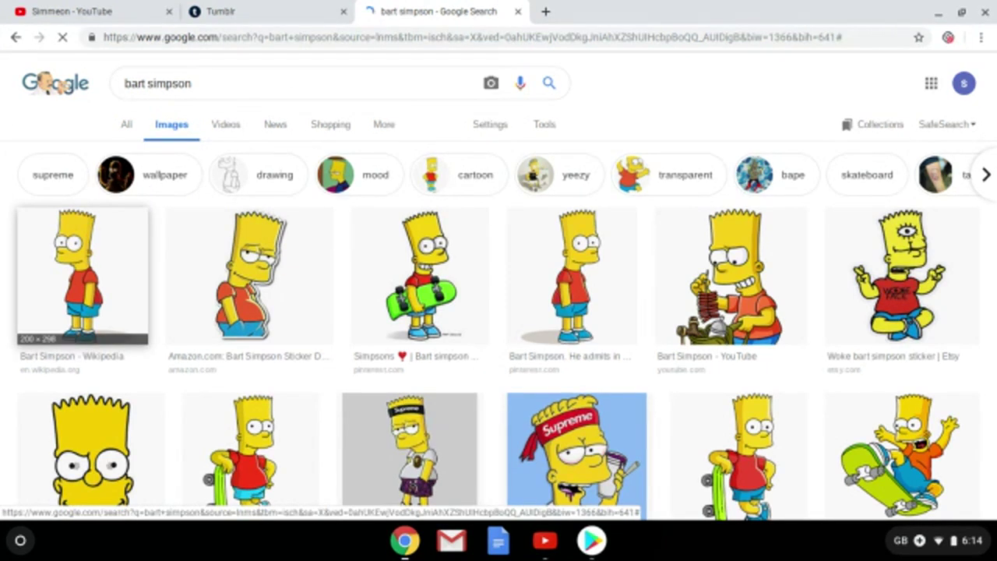
Step: Download the first Bart Simpson image to Downloads as Bart_Simpson_200px.png
{"action": "right_click", "coordinate": [85, 253]}
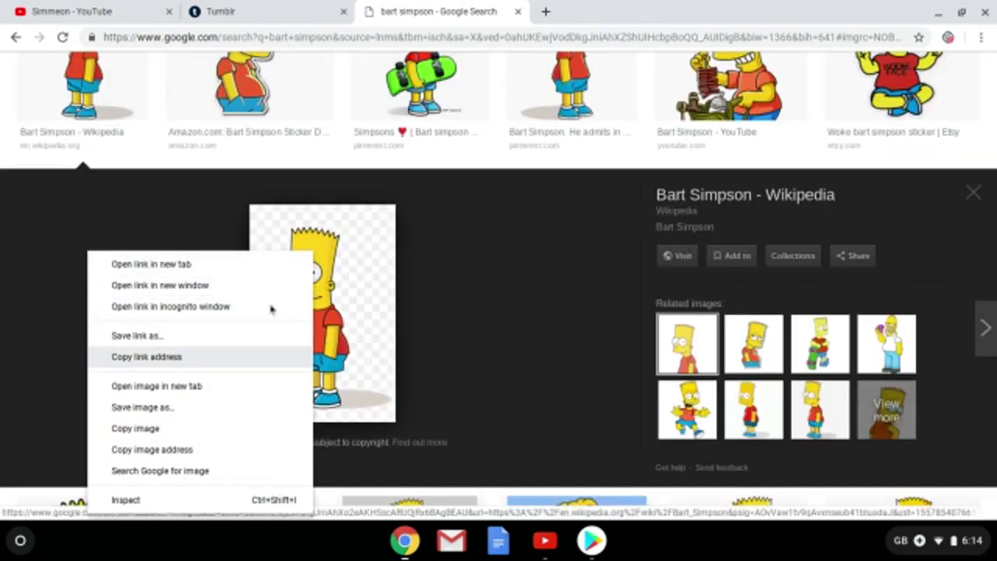
{"action": "left_click", "coordinate": [233, 356]}
{"action": "right_click", "coordinate": [322, 347]}
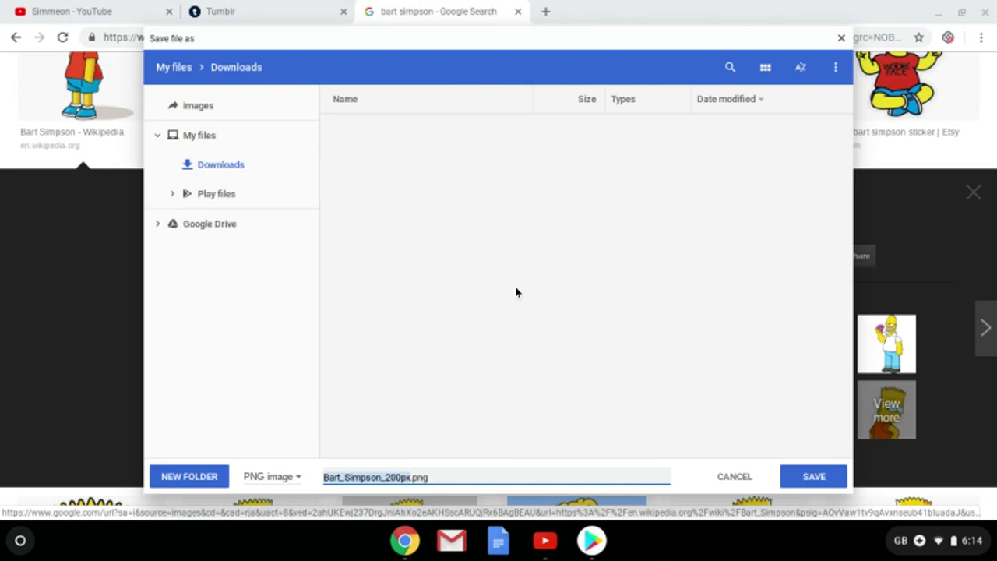
{"action": "left_click", "coordinate": [810, 476]}
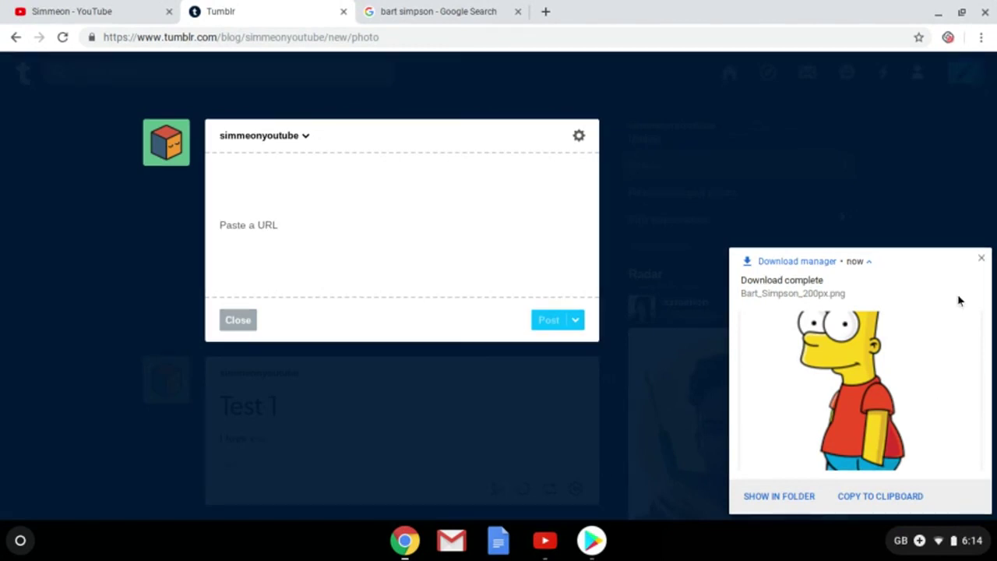
Step: Drop the web-photo post and upload Bart_Simpson_200px.png from Downloads into a new photo post
{"action": "left_click", "coordinate": [981, 258]}
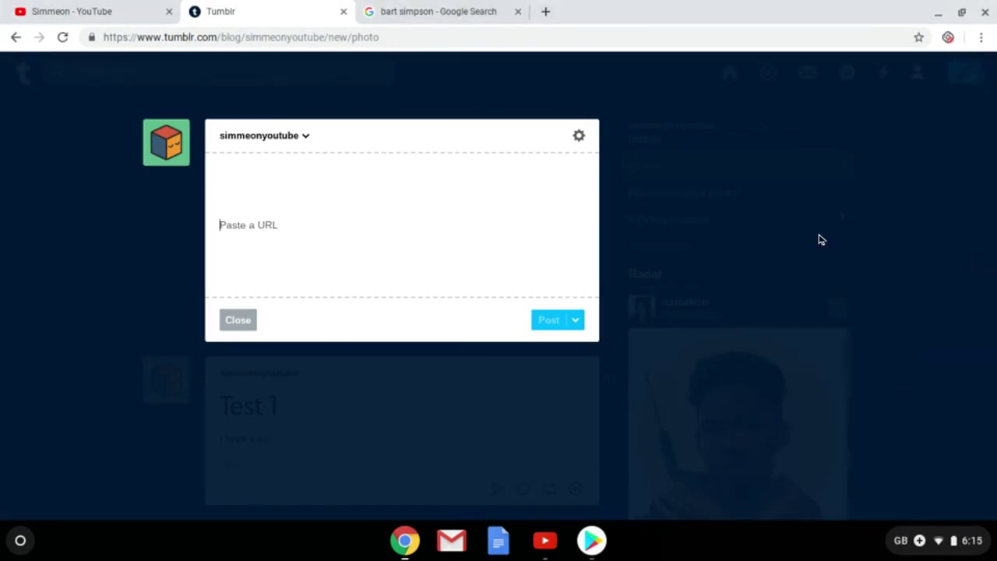
{"action": "left_click", "coordinate": [310, 224]}
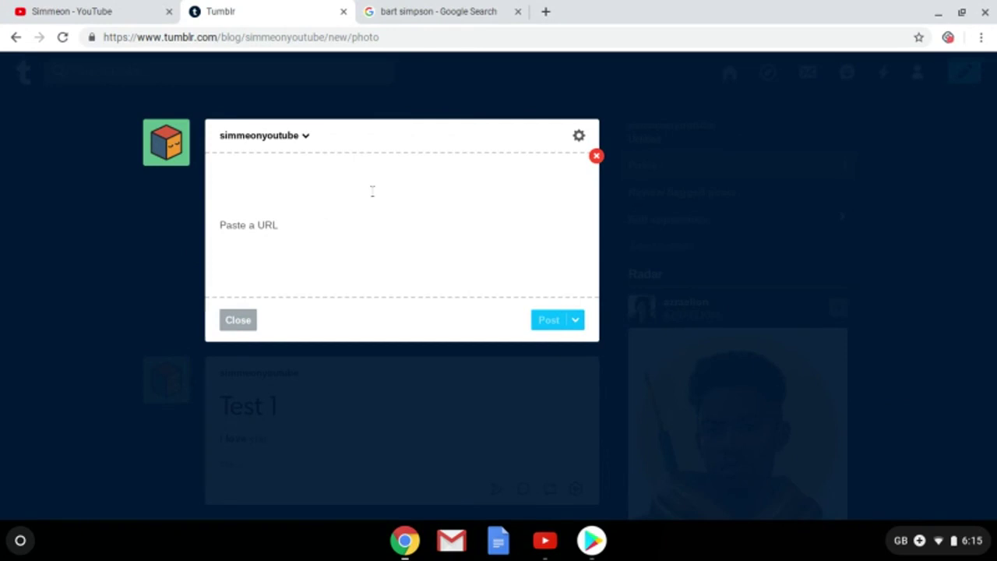
{"action": "left_click", "coordinate": [244, 321]}
{"action": "left_click", "coordinate": [295, 167]}
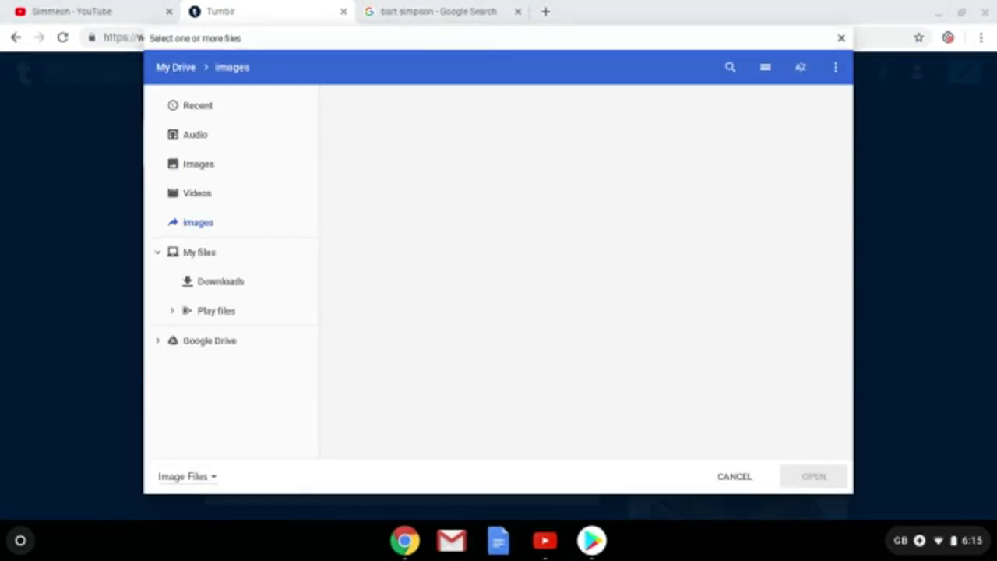
{"action": "left_click", "coordinate": [233, 286]}
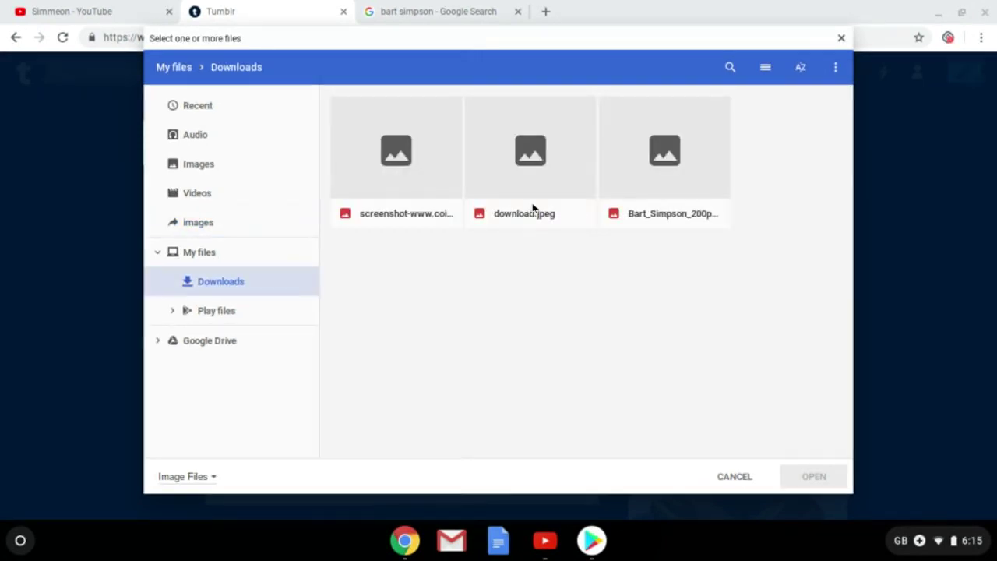
{"action": "left_click", "coordinate": [654, 149]}
{"action": "double_click", "coordinate": [654, 149]}
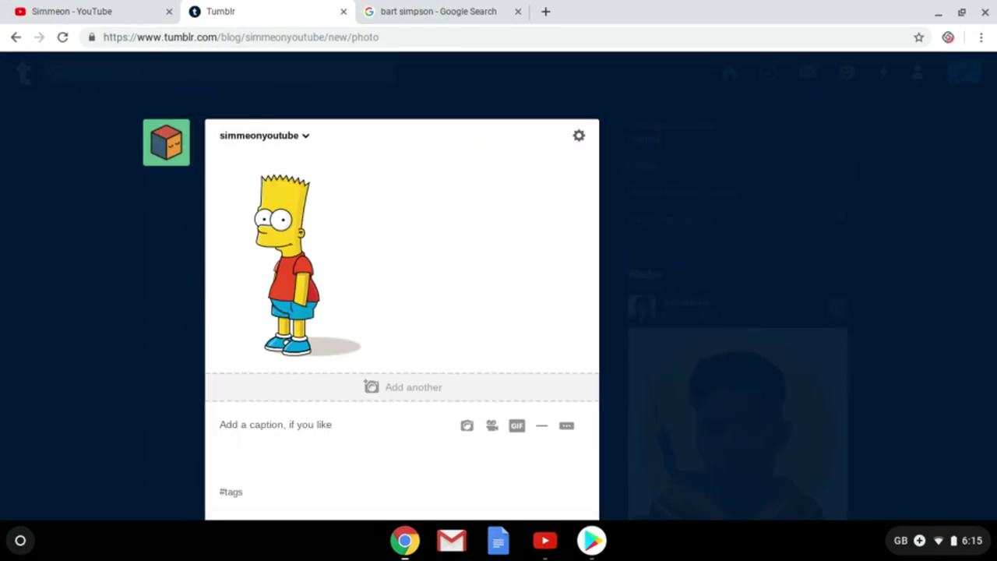
Step: Caption the photo post 'Awesome!' and add download.jpeg as a second image
{"action": "type", "text": "A"}
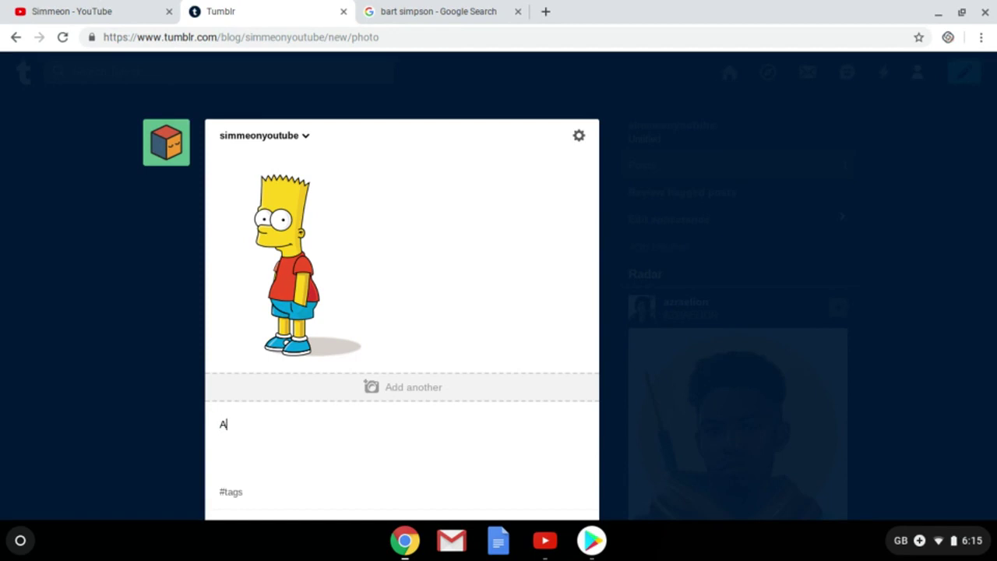
{"action": "type", "text": "wseome"}
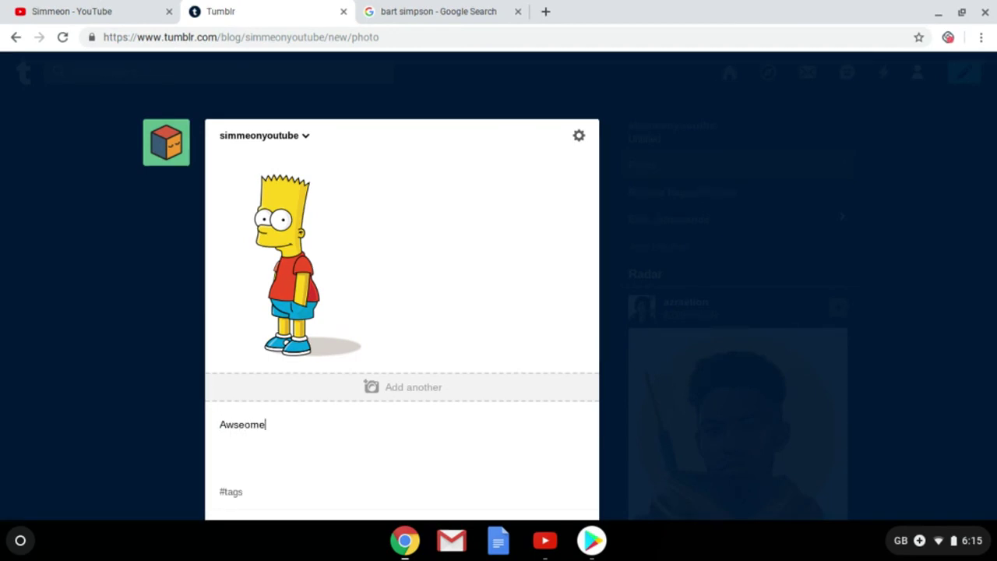
{"action": "key", "text": "BackSpace"}
{"action": "key", "text": "BackSpace"}
{"action": "key", "text": "BackSpace"}
{"action": "scroll", "coordinate": [306, 331], "scroll_direction": "down", "scroll_amount": 1}
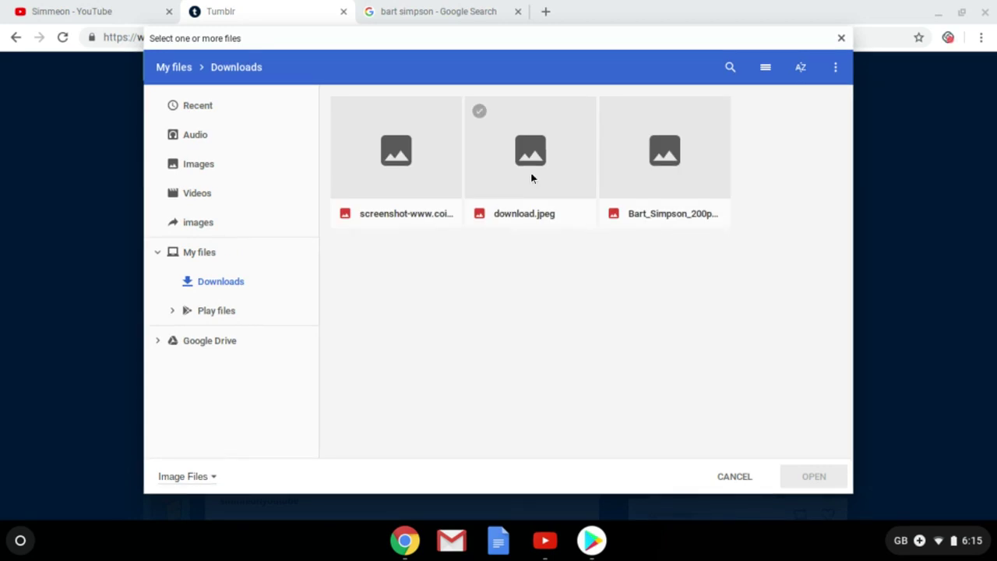
{"action": "double_click", "coordinate": [548, 156]}
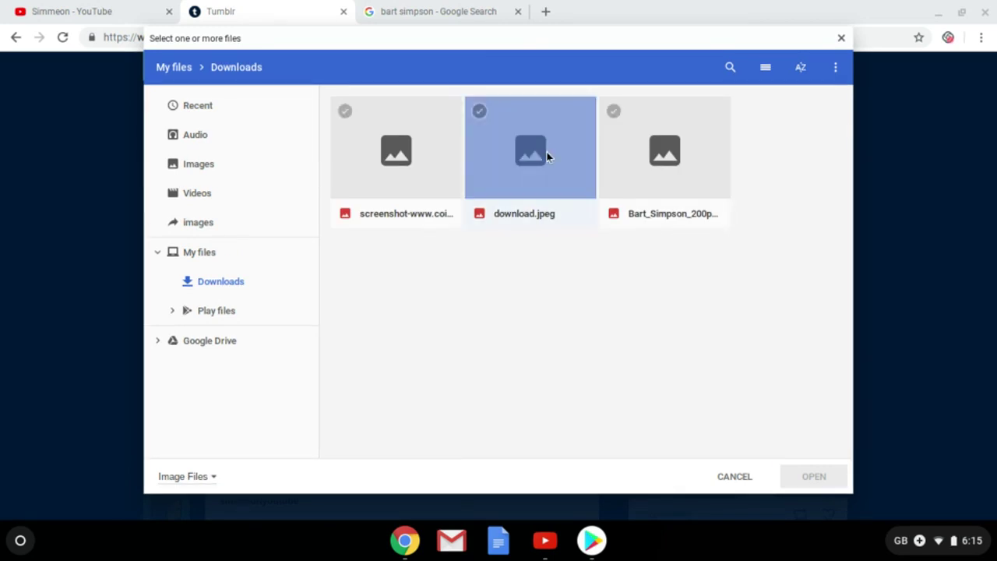
Step: Tag the photo post #simpsons
{"action": "scroll", "coordinate": [518, 194], "scroll_direction": "down", "scroll_amount": 5}
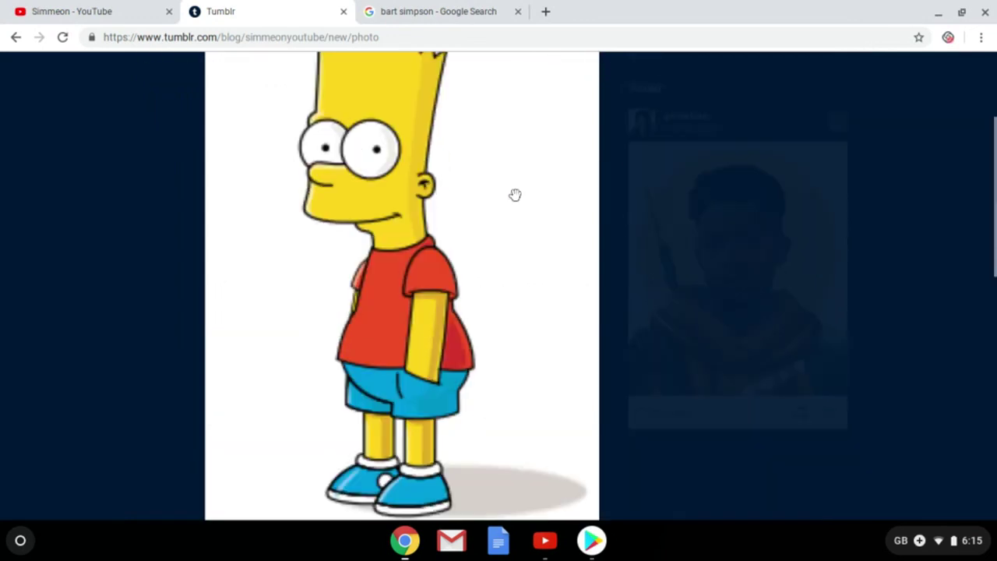
{"action": "scroll", "coordinate": [514, 177], "scroll_direction": "up", "scroll_amount": 5}
{"action": "scroll", "coordinate": [512, 176], "scroll_direction": "down", "scroll_amount": 4}
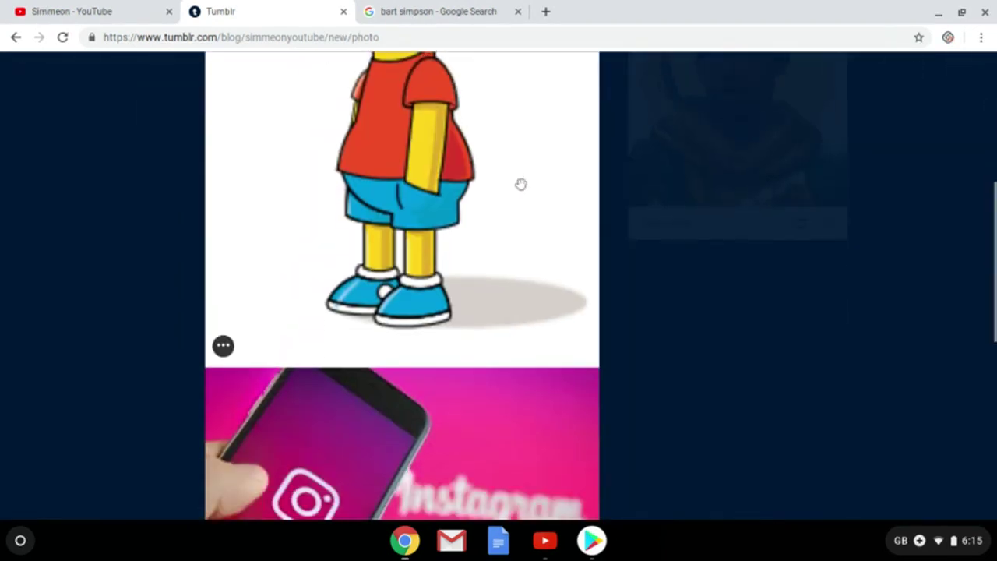
{"action": "scroll", "coordinate": [521, 185], "scroll_direction": "down", "scroll_amount": 4}
{"action": "scroll", "coordinate": [521, 184], "scroll_direction": "down", "scroll_amount": 1}
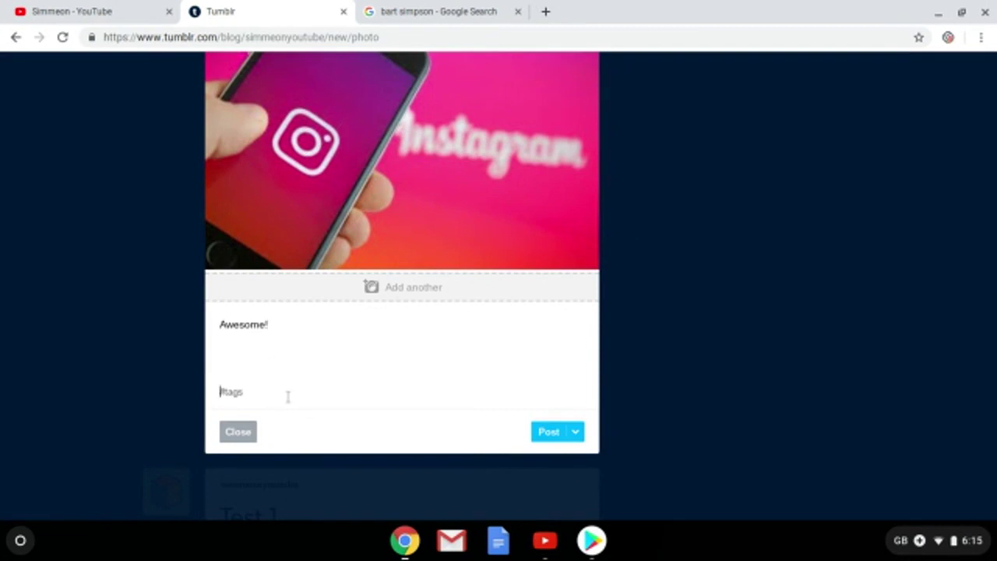
{"action": "type", "text": "simps"}
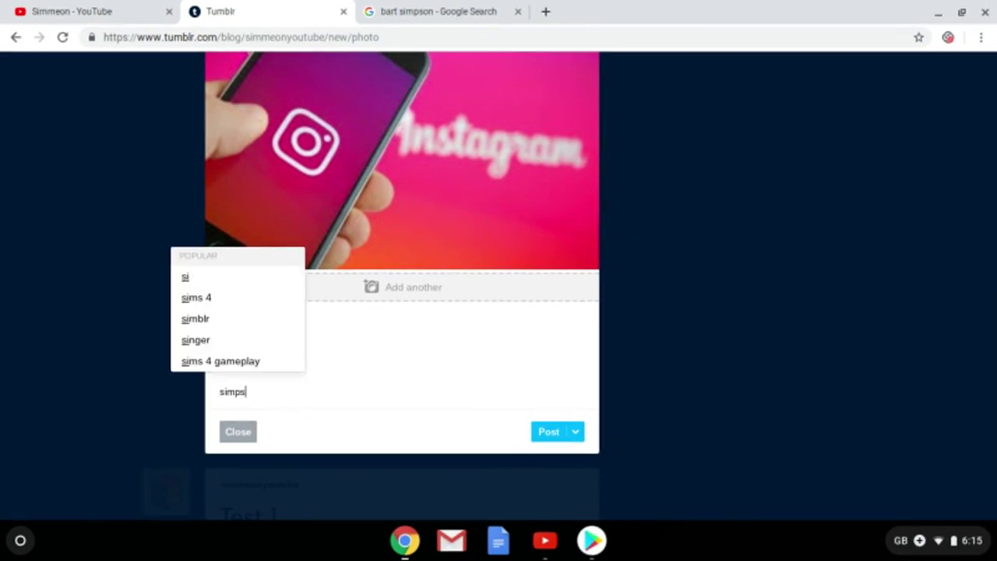
{"action": "type", "text": "ons"}
{"action": "key", "text": "Return"}
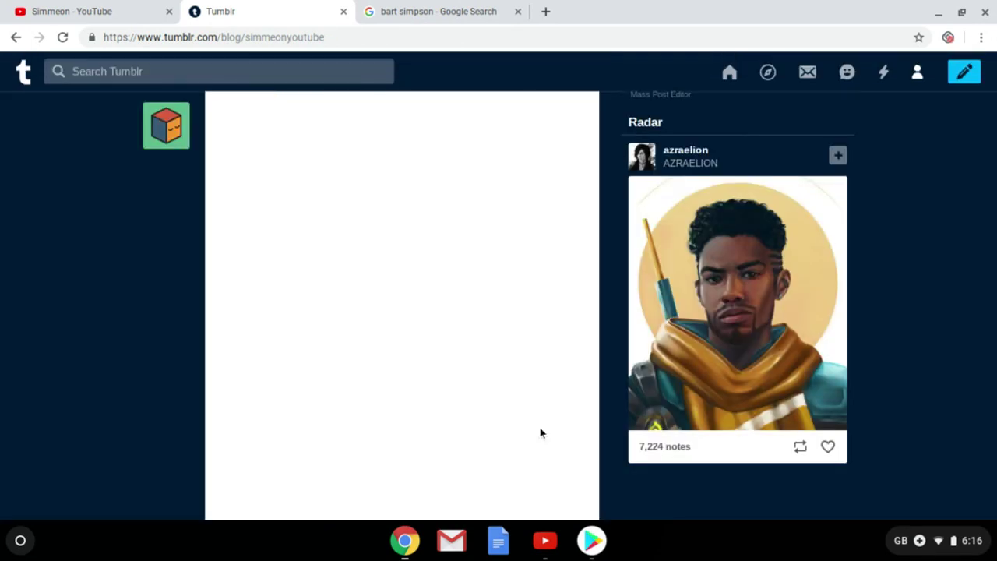
Step: Scroll the blog page to check the new Bart Simpson post
{"action": "scroll", "coordinate": [584, 300], "scroll_direction": "down", "scroll_amount": 8}
{"action": "scroll", "coordinate": [611, 306], "scroll_direction": "up", "scroll_amount": 5}
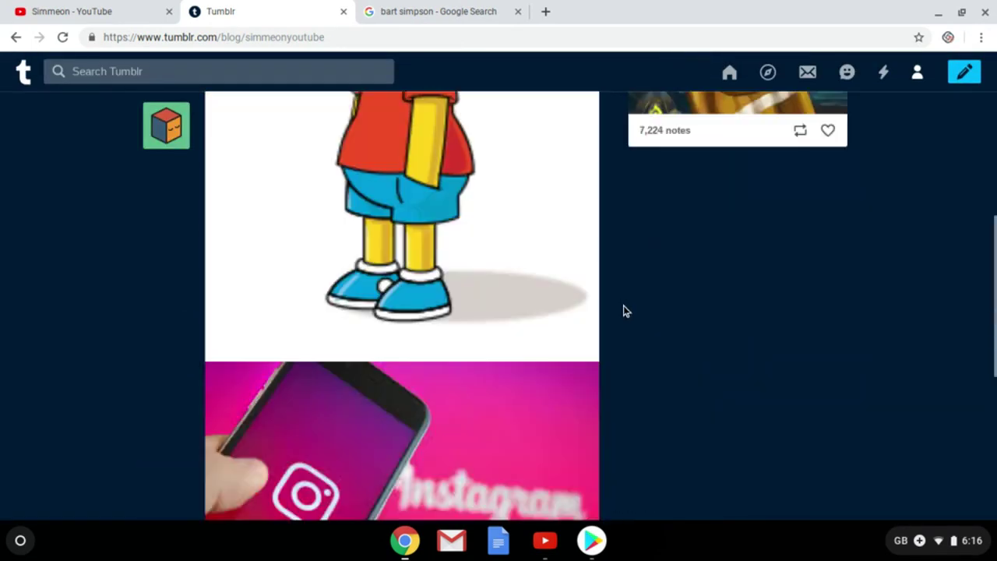
{"action": "scroll", "coordinate": [623, 310], "scroll_direction": "up", "scroll_amount": 6}
{"action": "scroll", "coordinate": [623, 315], "scroll_direction": "up", "scroll_amount": 2}
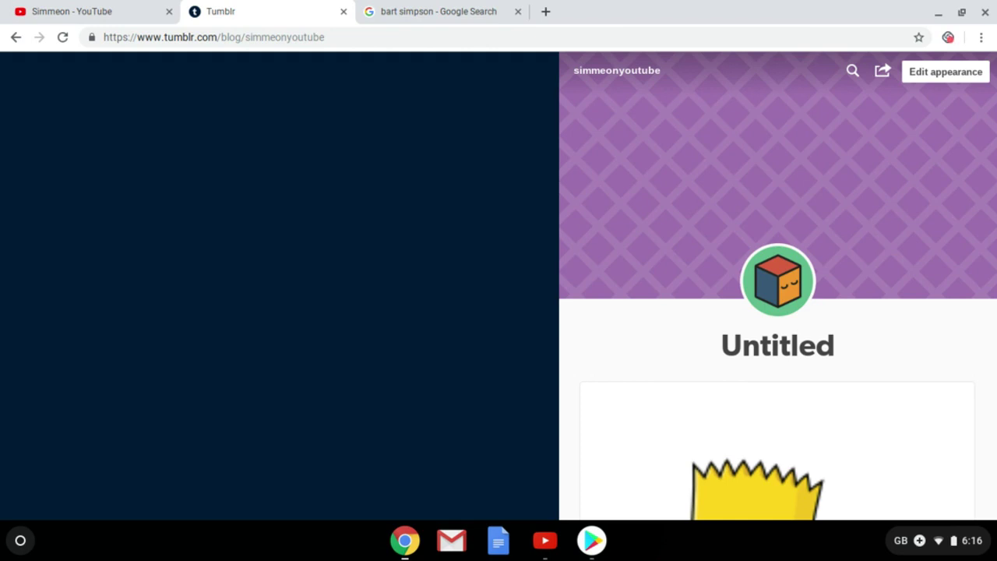
Step: Show the blog preview's sharing options to get its public URL
{"action": "left_click", "coordinate": [883, 72]}
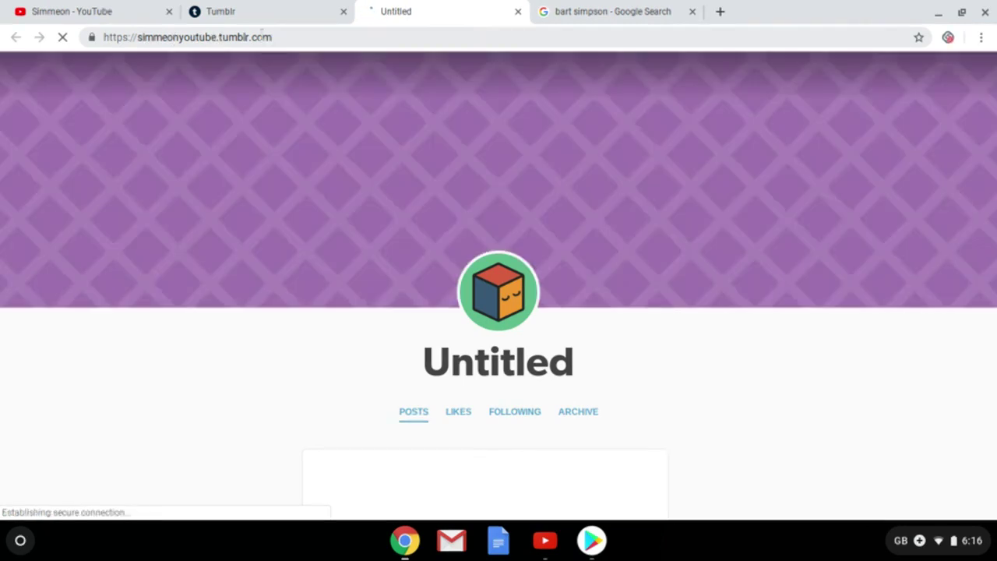
{"action": "scroll", "coordinate": [771, 338], "scroll_direction": "down", "scroll_amount": 1}
{"action": "scroll", "coordinate": [770, 333], "scroll_direction": "down", "scroll_amount": 1}
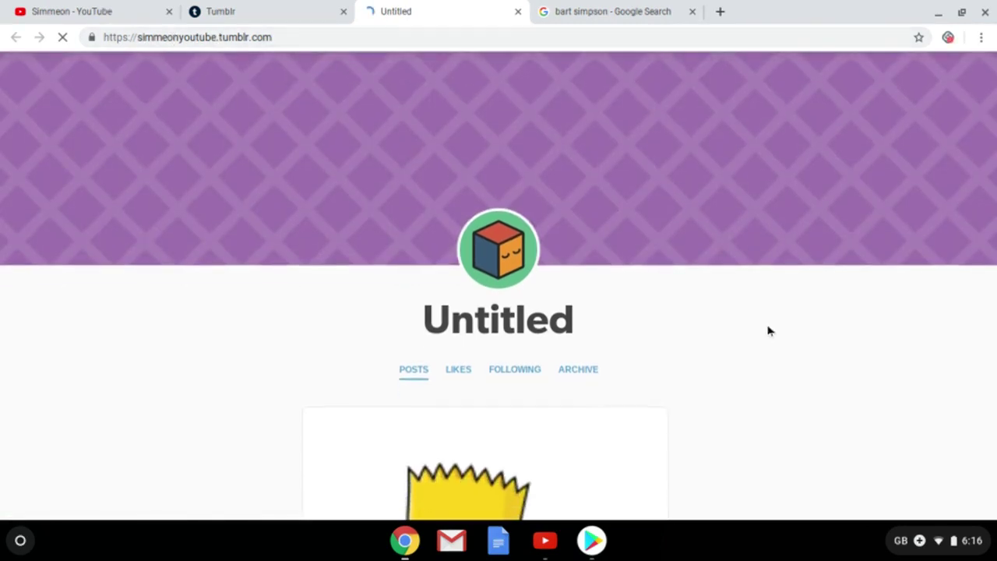
{"action": "scroll", "coordinate": [768, 327], "scroll_direction": "down", "scroll_amount": 1}
{"action": "scroll", "coordinate": [768, 327], "scroll_direction": "down", "scroll_amount": 5}
{"action": "scroll", "coordinate": [764, 320], "scroll_direction": "down", "scroll_amount": 2}
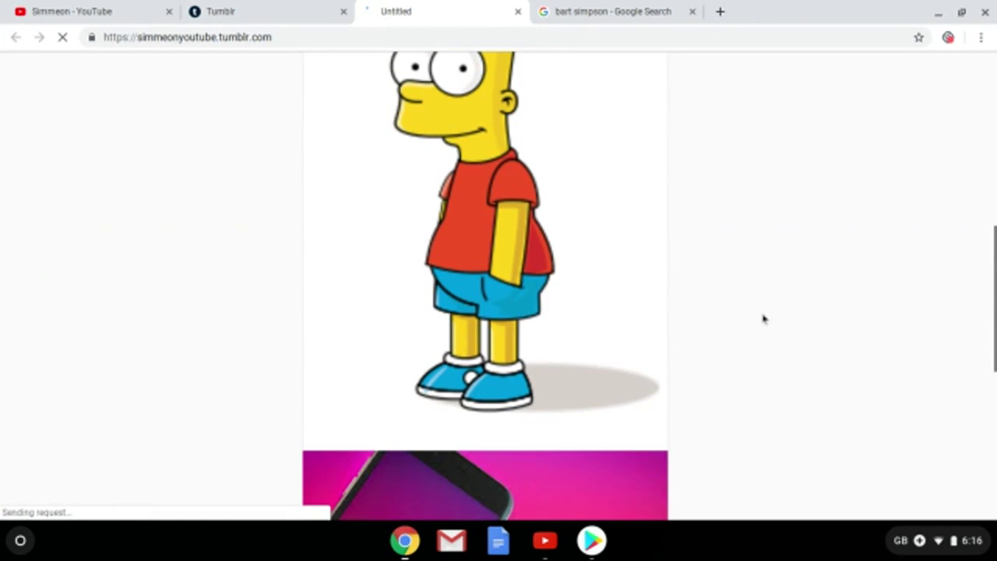
{"action": "scroll", "coordinate": [763, 318], "scroll_direction": "down", "scroll_amount": 5}
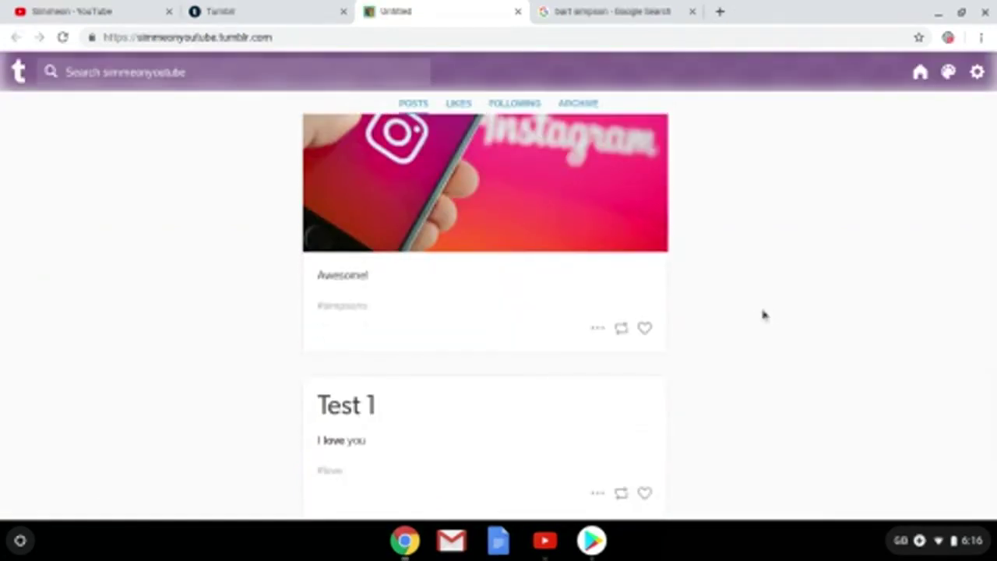
{"action": "scroll", "coordinate": [272, 277], "scroll_direction": "down", "scroll_amount": 1}
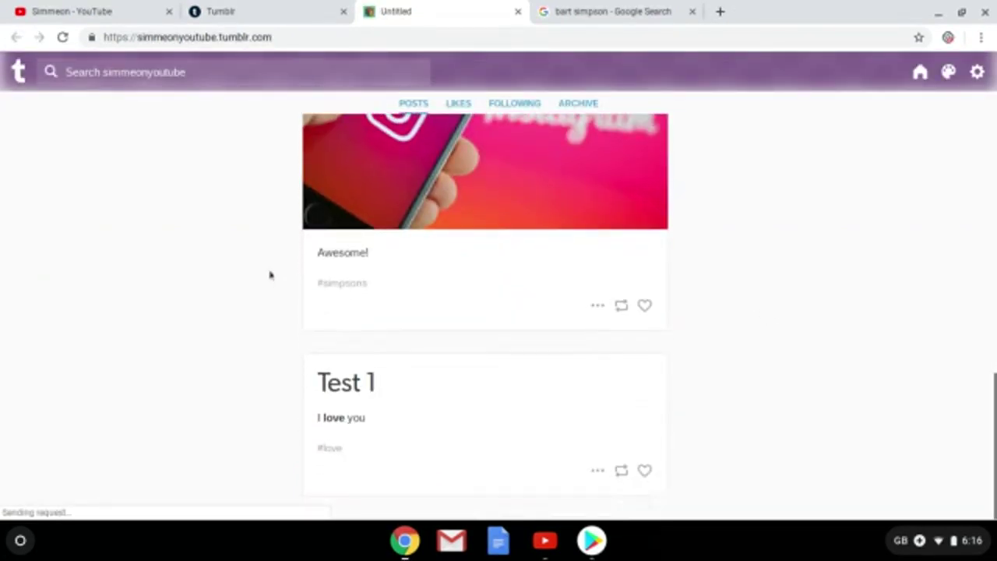
{"action": "scroll", "coordinate": [258, 267], "scroll_direction": "up", "scroll_amount": 3}
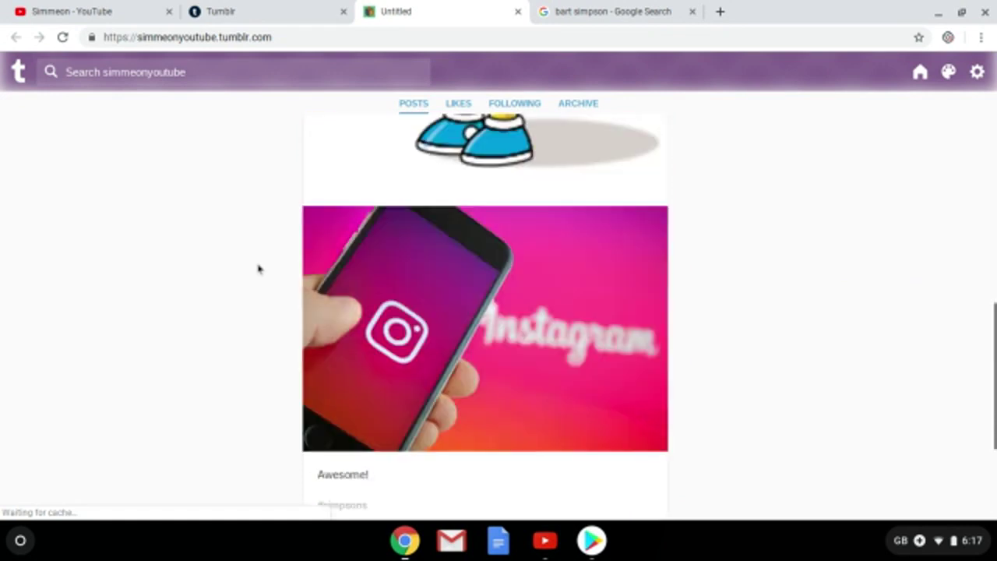
{"action": "scroll", "coordinate": [257, 268], "scroll_direction": "up", "scroll_amount": 2}
{"action": "scroll", "coordinate": [261, 268], "scroll_direction": "up", "scroll_amount": 5}
{"action": "scroll", "coordinate": [261, 268], "scroll_direction": "up", "scroll_amount": 4}
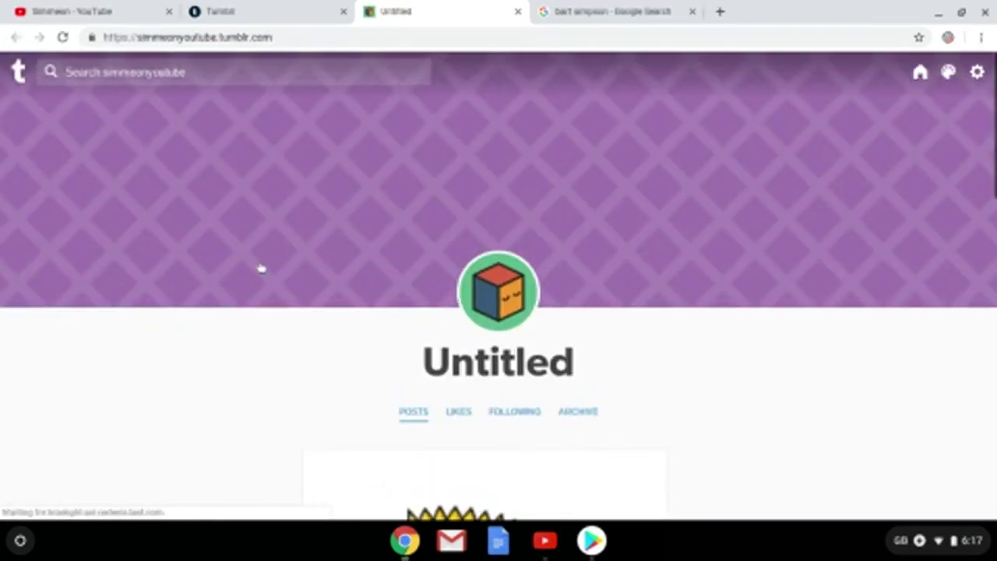